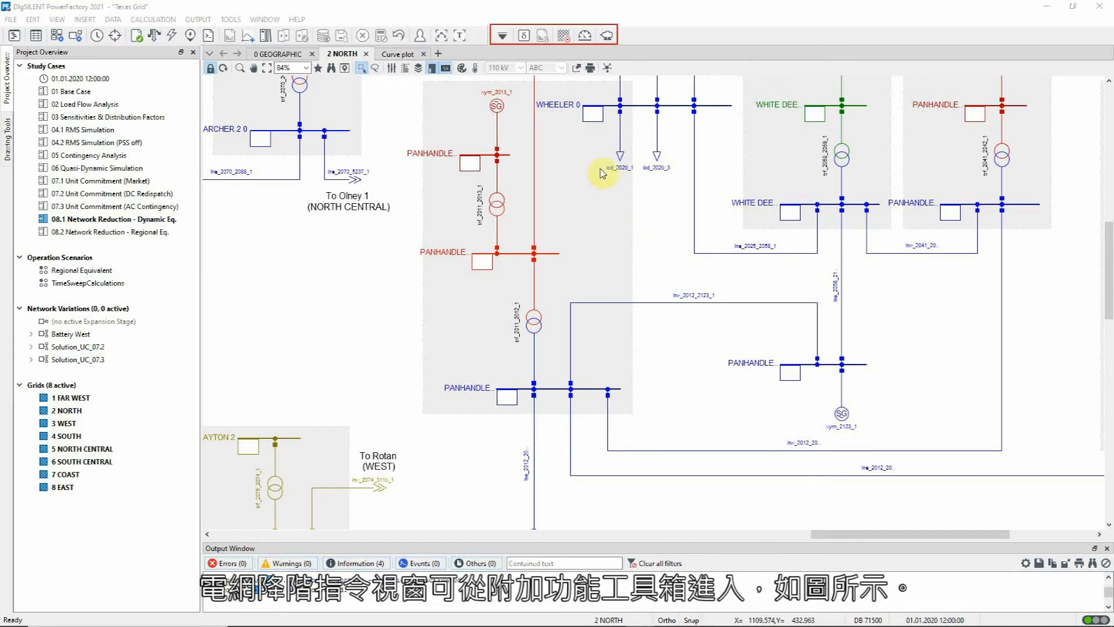
Open the Network Reduction command, look at the static equivalent options and set the reduction type back to Dynamic equivalent.
{"action": "left_click", "coordinate": [565, 35]}
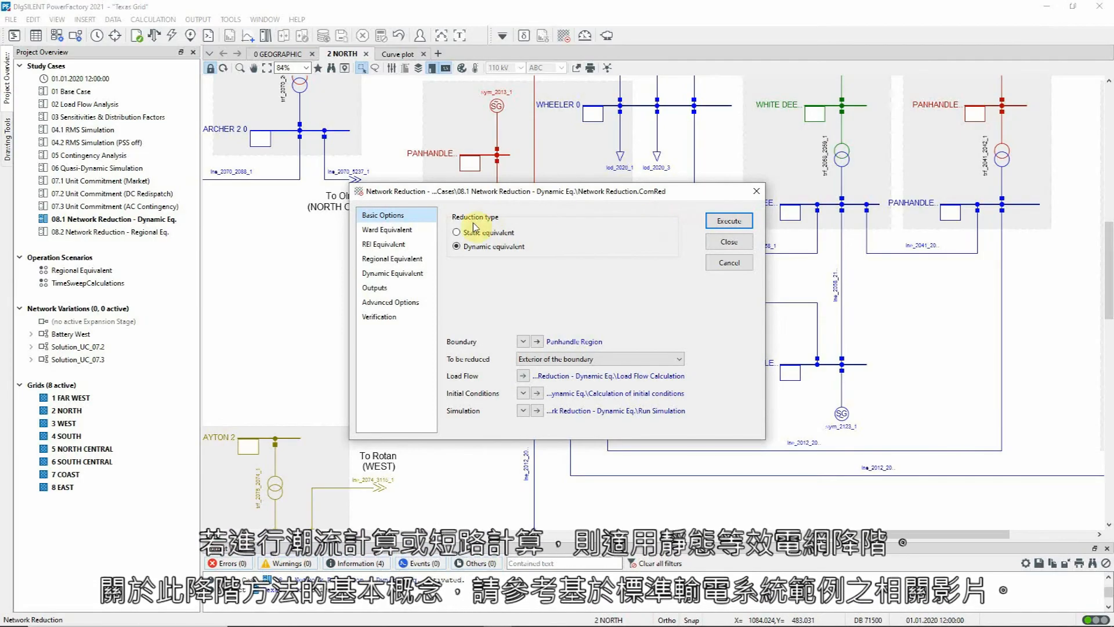
{"action": "left_click", "coordinate": [458, 232]}
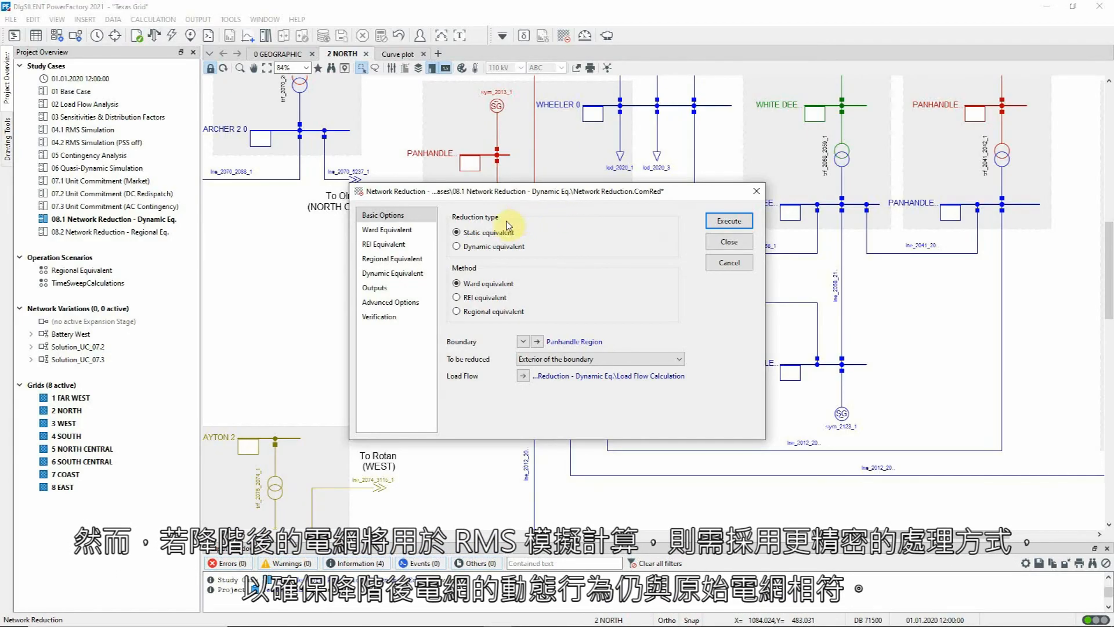
{"action": "left_click", "coordinate": [456, 247]}
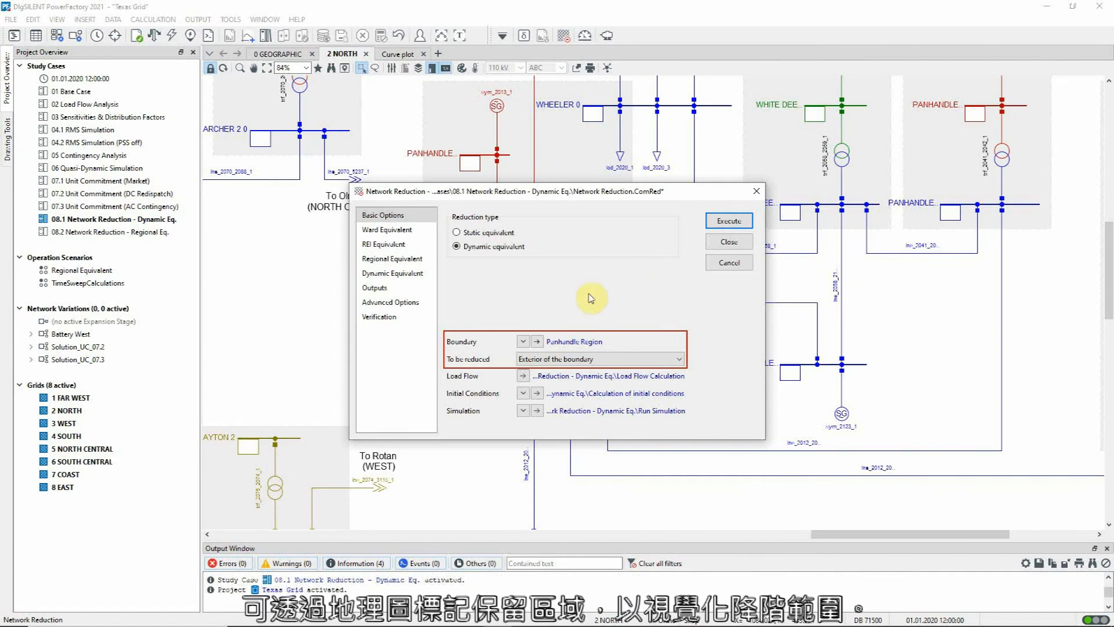
Mark the interior region of the Panhandle Region boundary in the 0 GEOGRAPHIC diagram and close the open dialogs.
{"action": "left_click", "coordinate": [539, 342]}
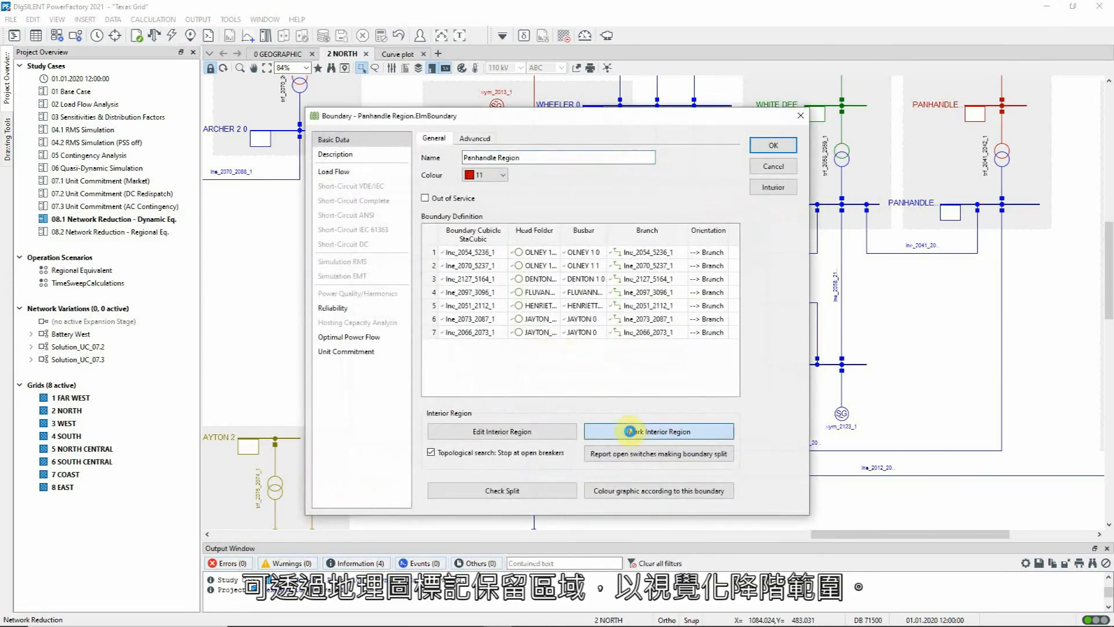
{"action": "left_click", "coordinate": [629, 432]}
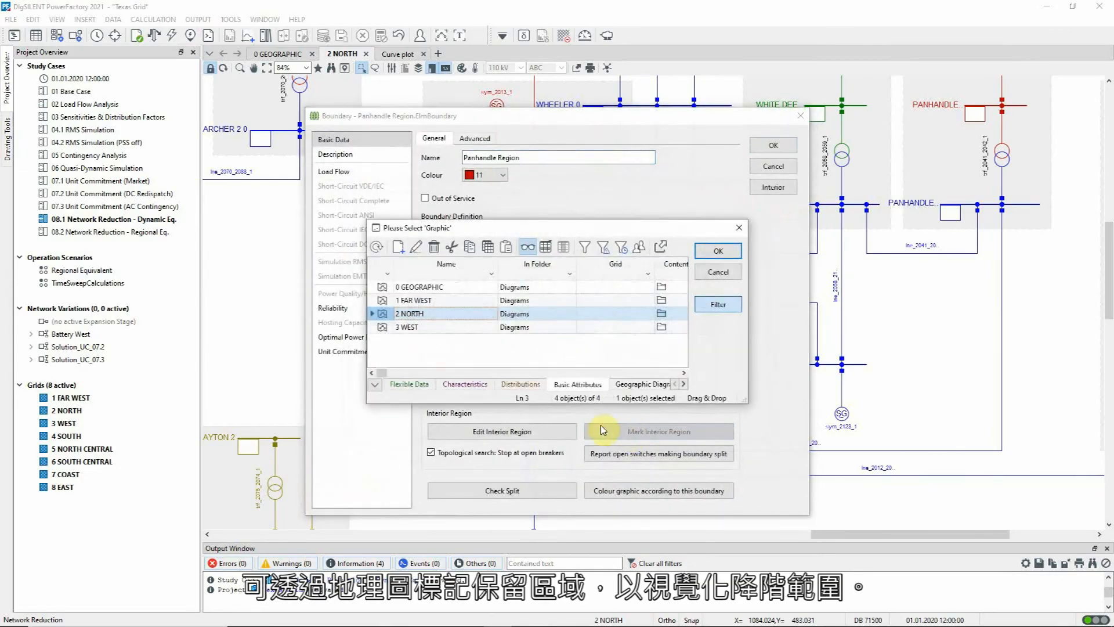
{"action": "left_click", "coordinate": [383, 287]}
{"action": "left_click", "coordinate": [711, 251]}
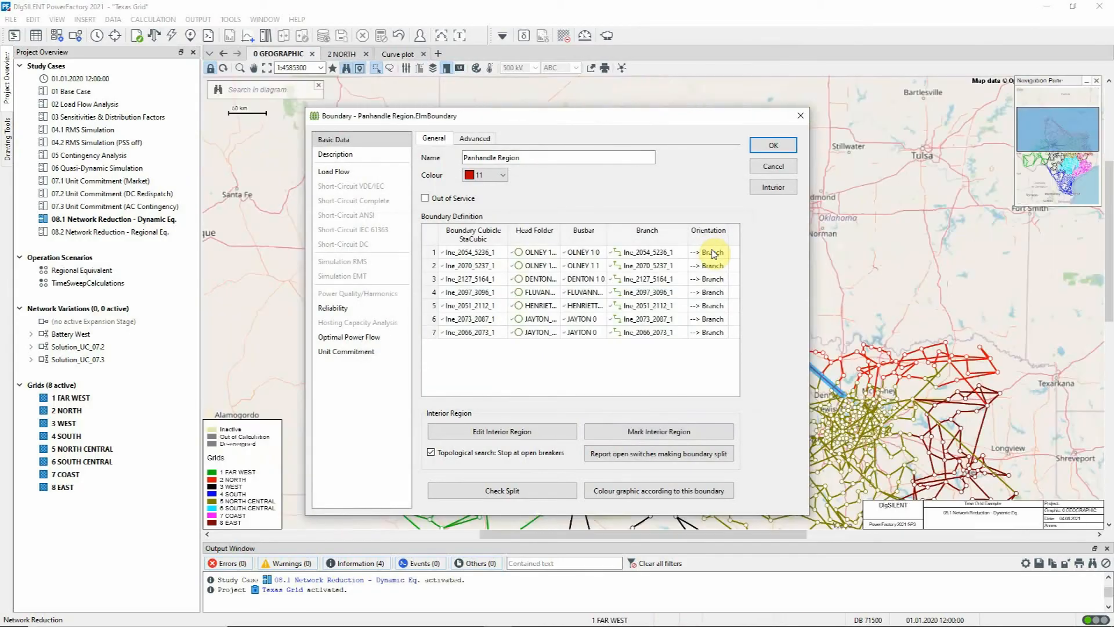
{"action": "left_click", "coordinate": [762, 168]}
{"action": "left_click", "coordinate": [720, 243]}
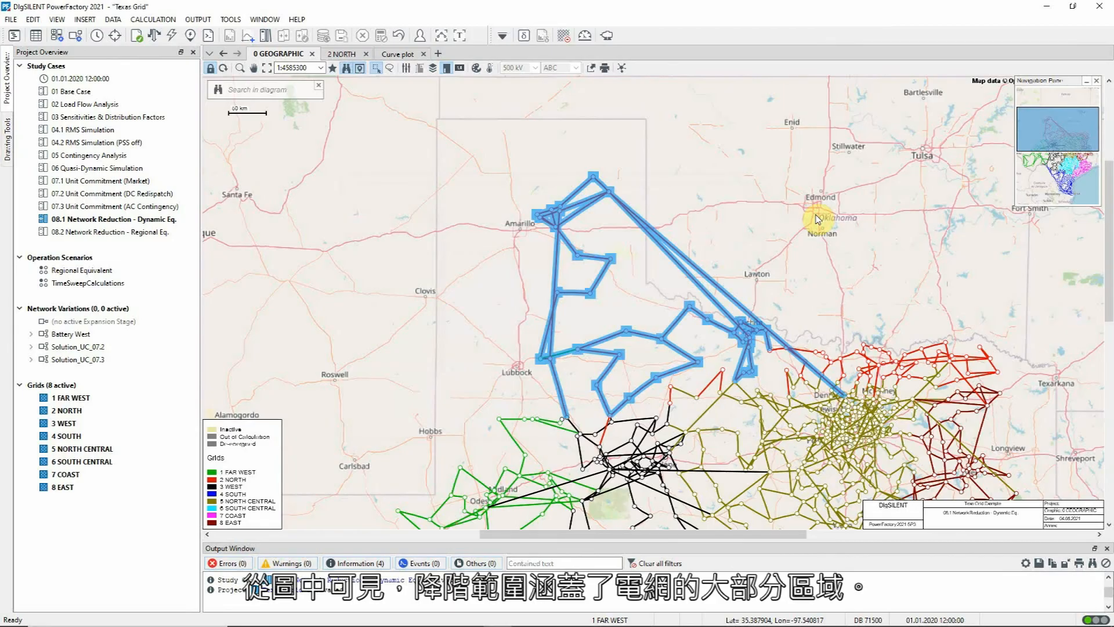
Return to the 2 NORTH diagram, reopen the Network Reduction command and move its dialog clear of generator sym_2013_1.
{"action": "left_click", "coordinate": [333, 53]}
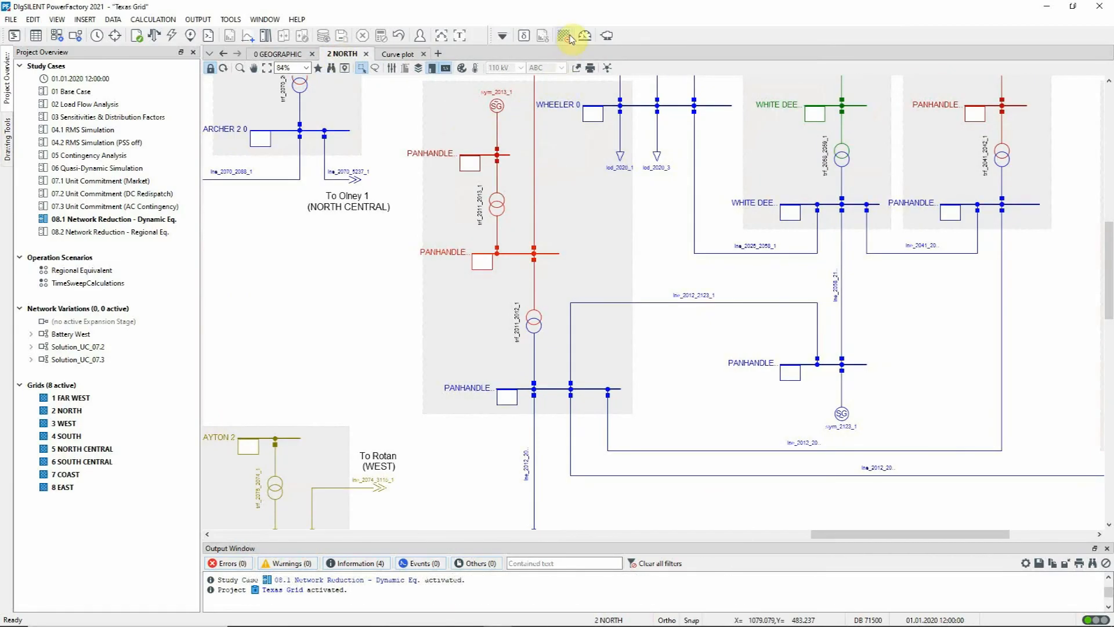
{"action": "left_click", "coordinate": [570, 38]}
{"action": "left_click_drag", "start_coordinate": [658, 191], "coordinate": [554, 289]}
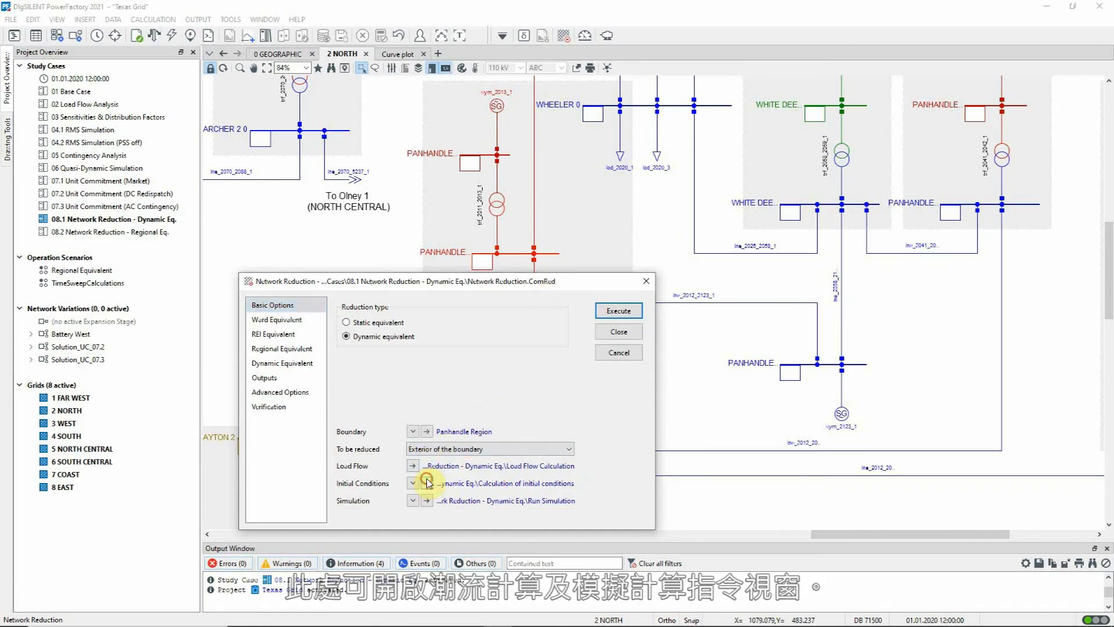
Examine the switch event of the Simulation Events/Fault set used by the reduction's initial conditions, closing everything back to the Network Reduction dialog.
{"action": "left_click", "coordinate": [427, 482]}
{"action": "left_click", "coordinate": [393, 387]}
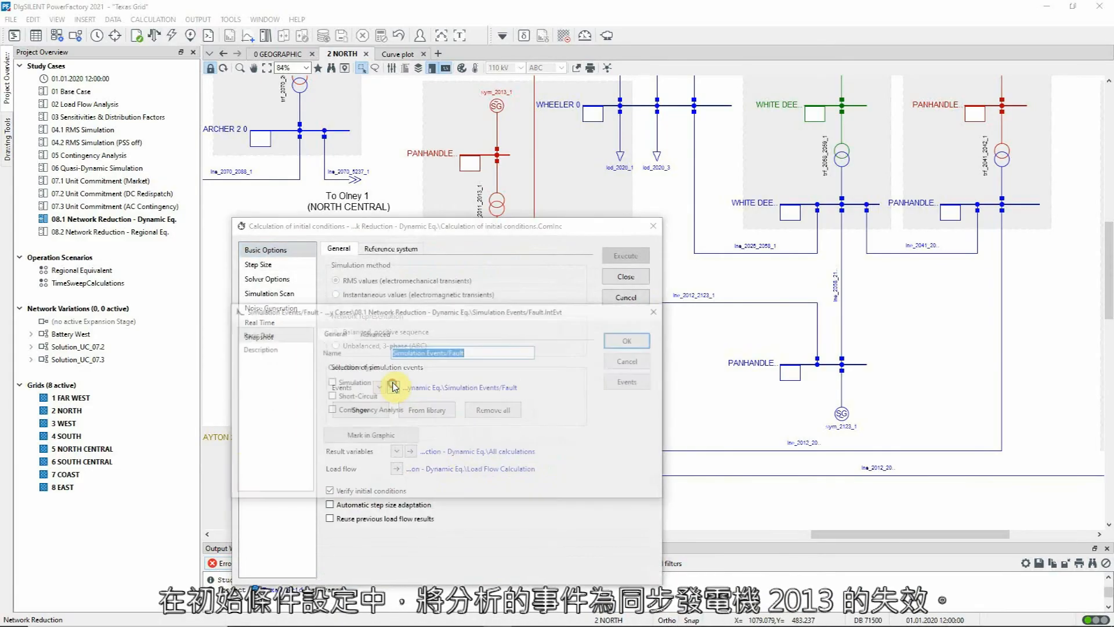
{"action": "left_click", "coordinate": [631, 381]}
{"action": "double_click", "coordinate": [292, 479]}
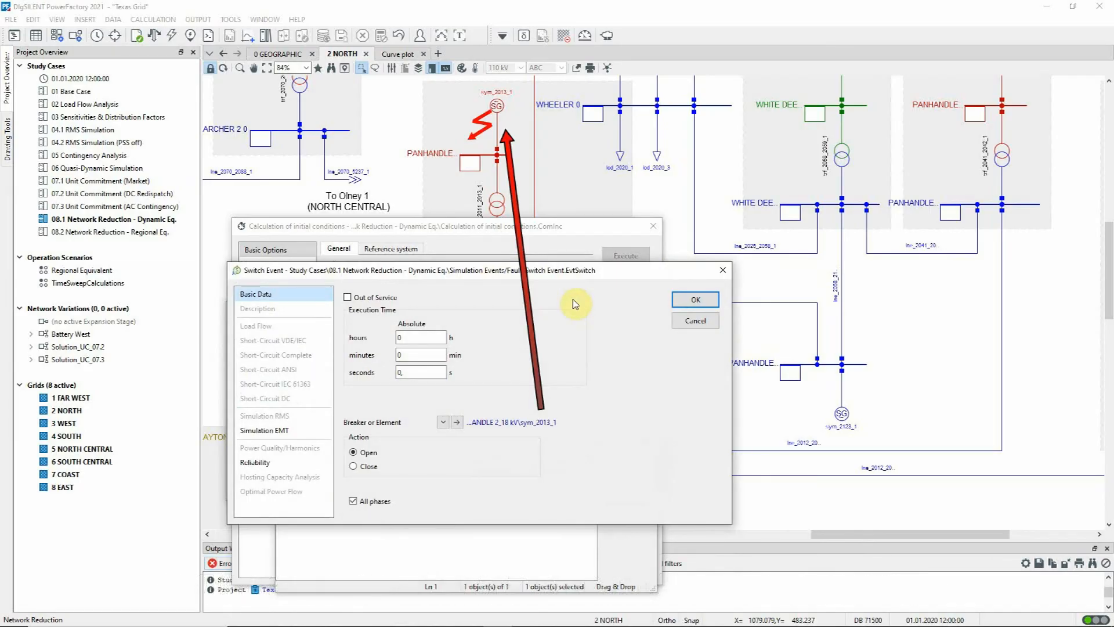
{"action": "key", "text": "Escape"}
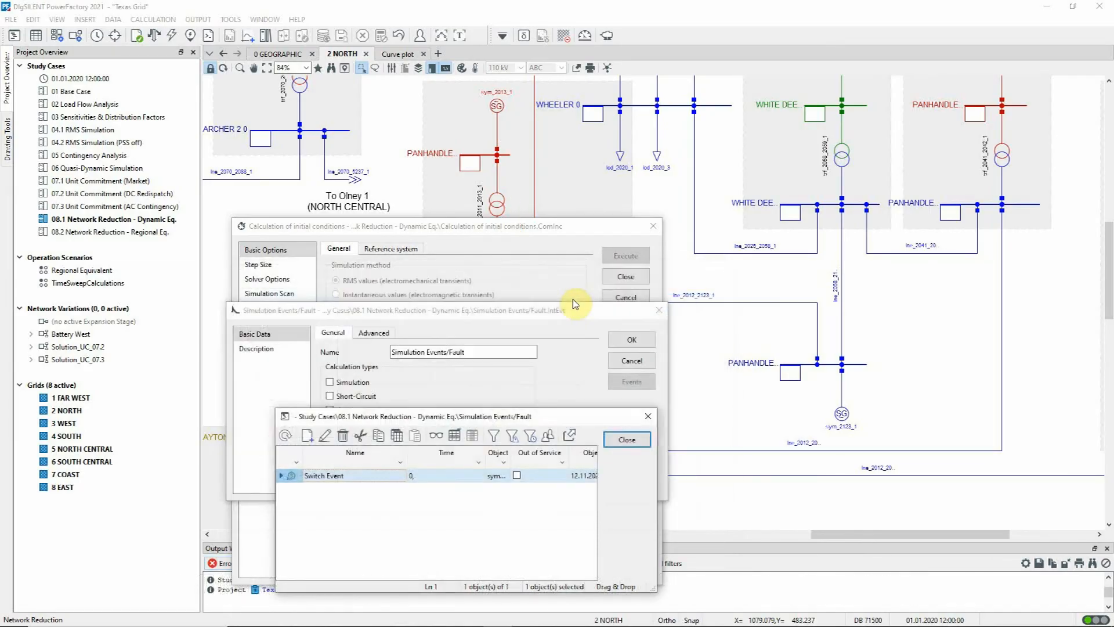
{"action": "key", "text": "Escape"}
{"action": "key", "text": "Escape"}
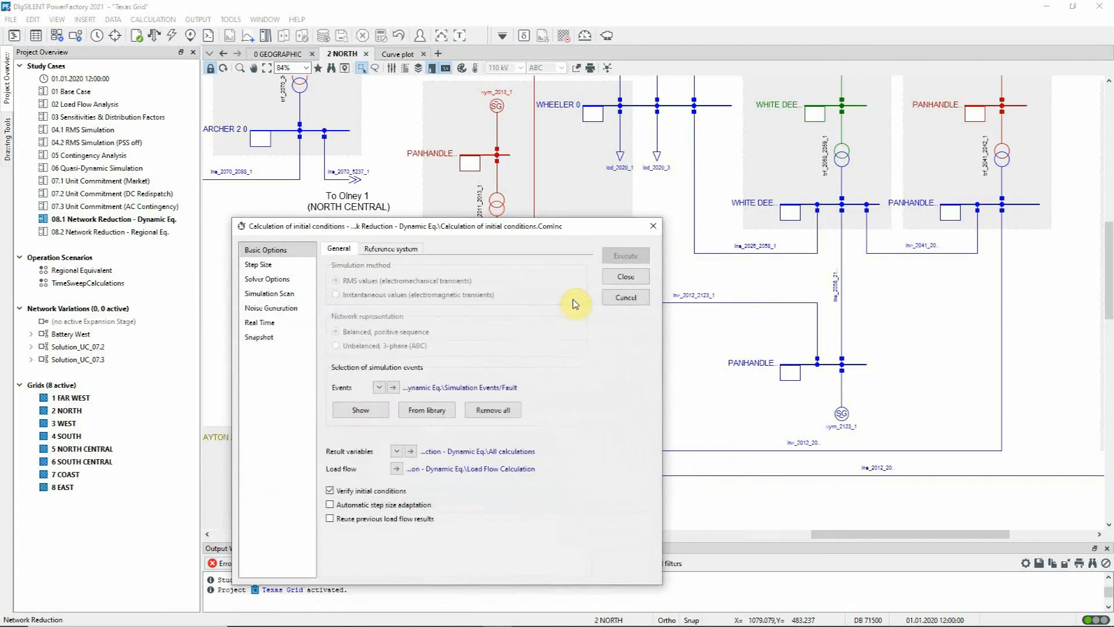
{"action": "key", "text": "Escape"}
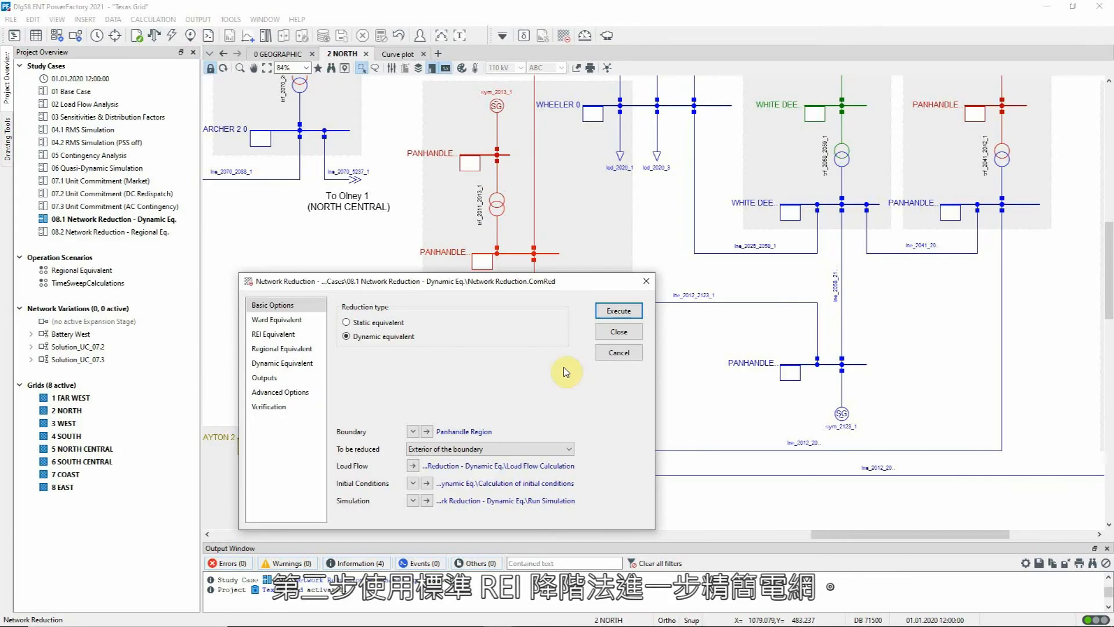
Review the coherency and controller settings of the dynamic equivalent, briefly enabling Parameter Identification to see its options and disabling it again.
{"action": "left_click", "coordinate": [323, 364]}
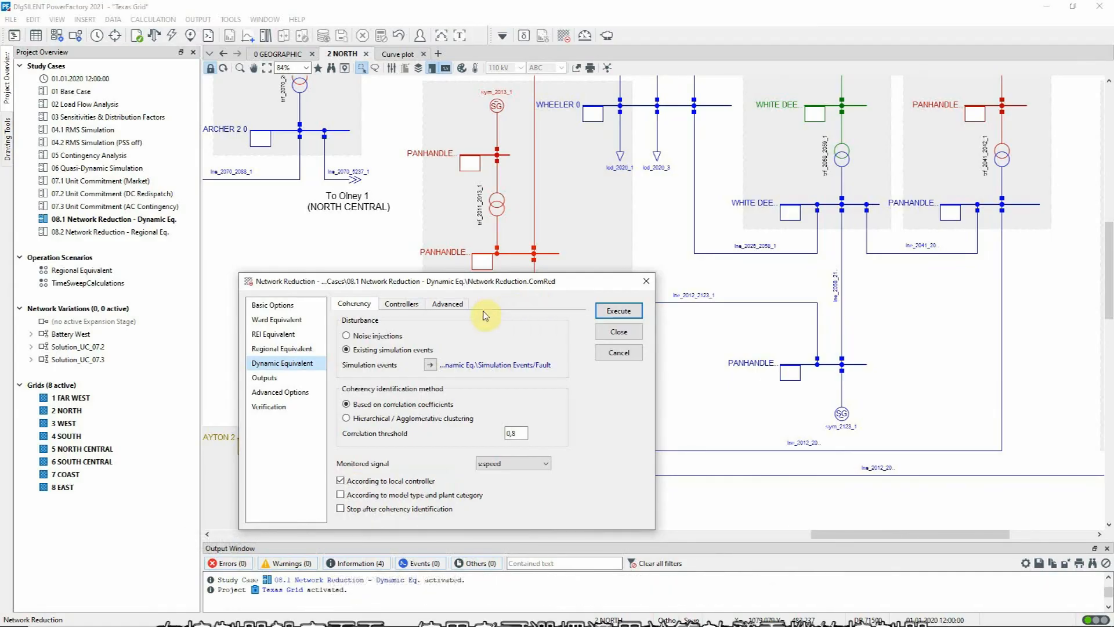
{"action": "left_click", "coordinate": [402, 303]}
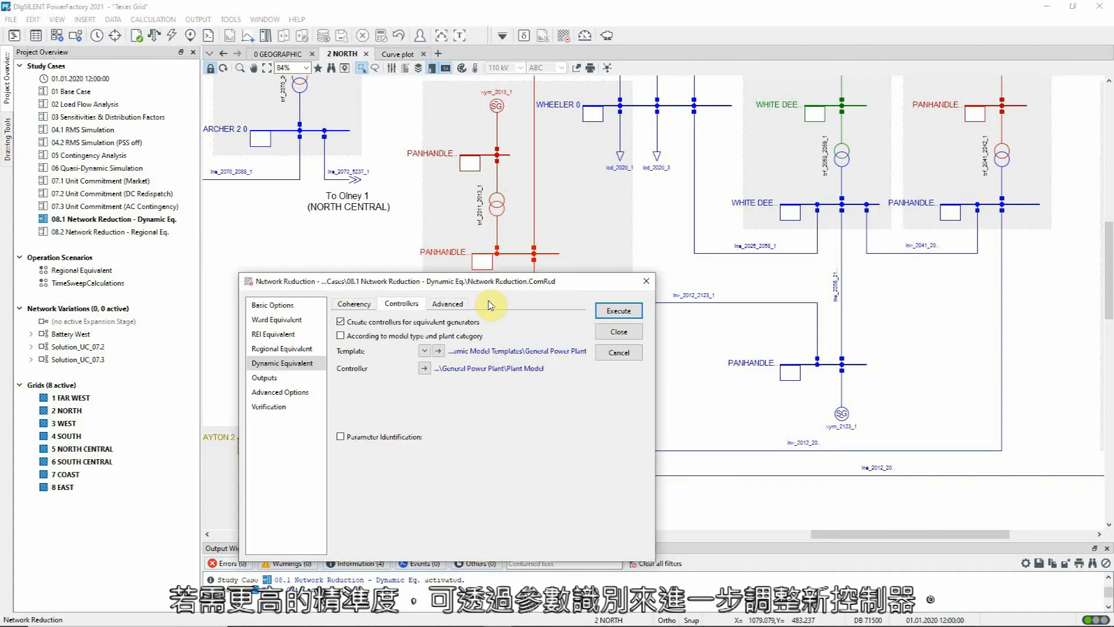
{"action": "left_click", "coordinate": [340, 438]}
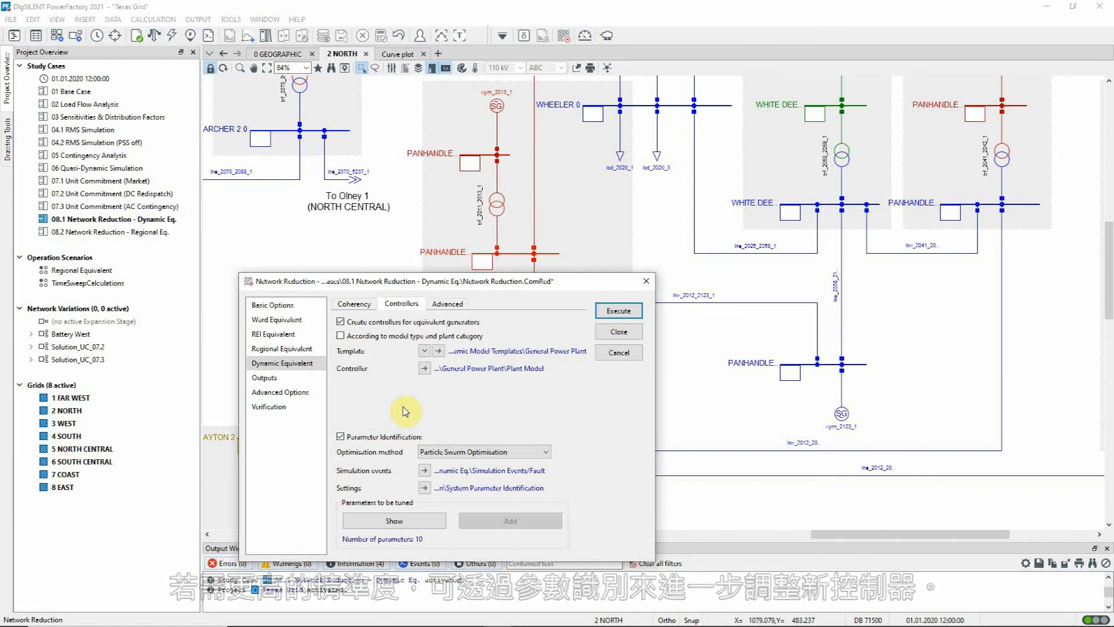
{"action": "left_click", "coordinate": [340, 437]}
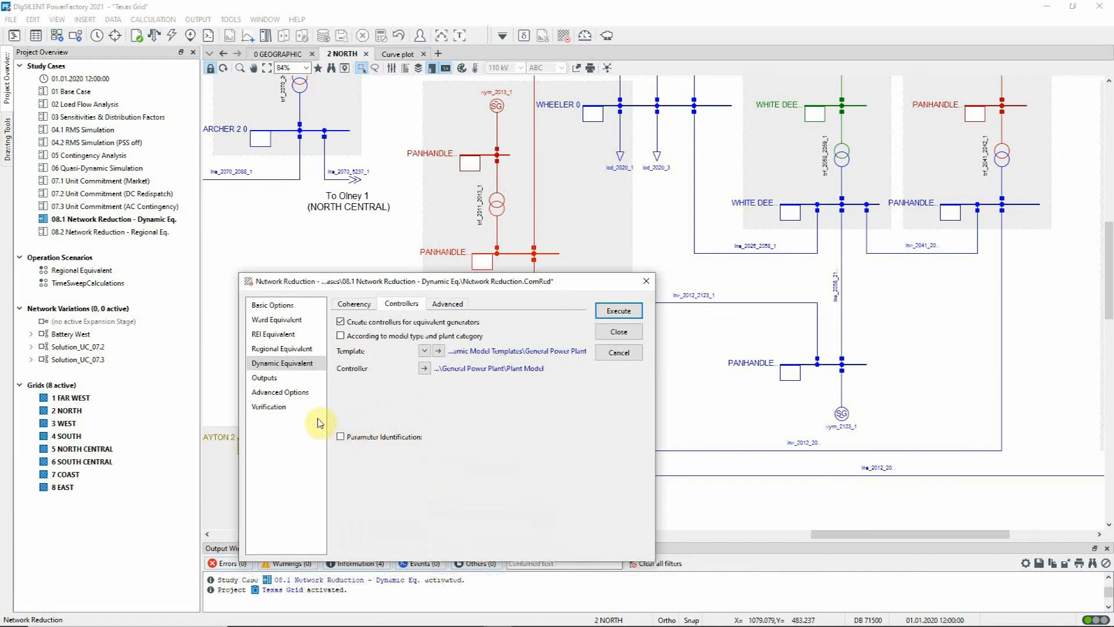
Check the general and advanced verification settings, including the signals to be checked, and execute the network reduction.
{"action": "left_click", "coordinate": [302, 411]}
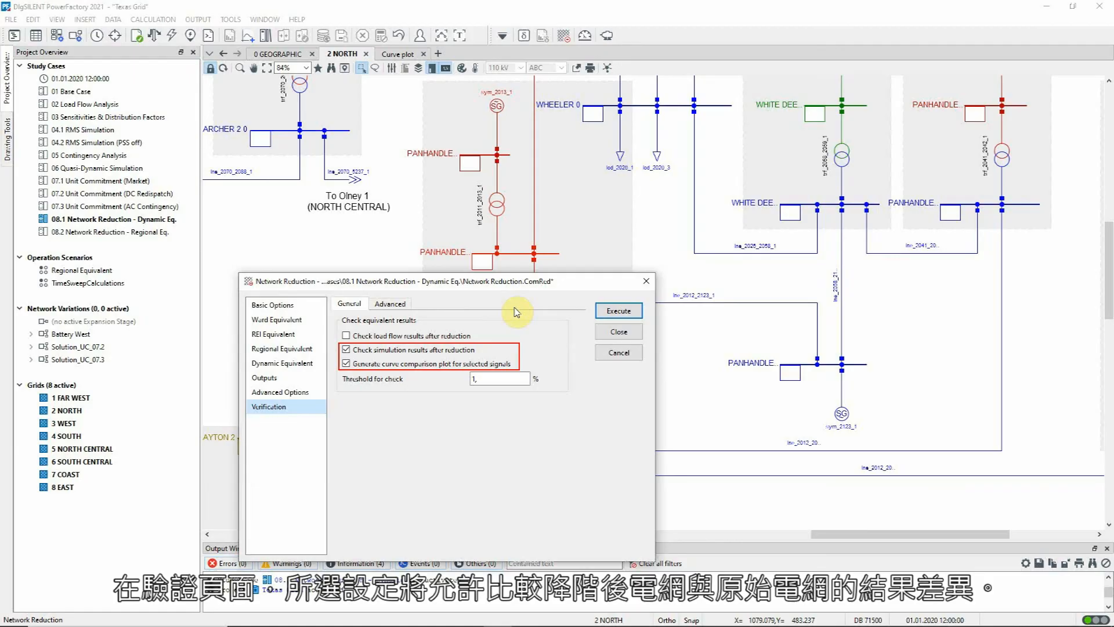
{"action": "left_click", "coordinate": [390, 303]}
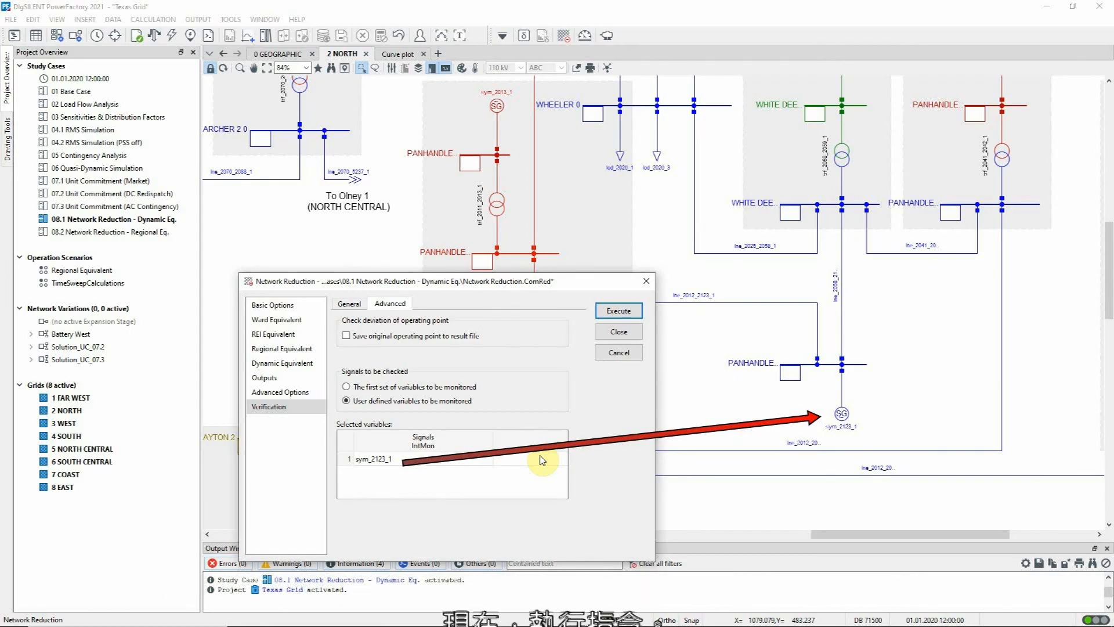
{"action": "left_click", "coordinate": [620, 312]}
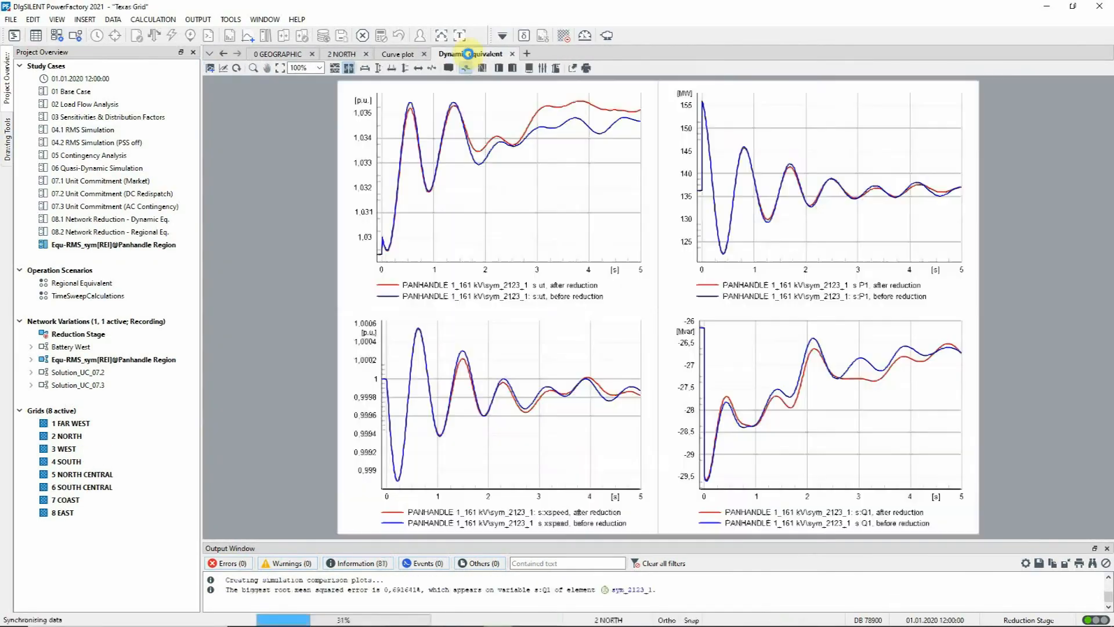
Read the reduction log in the enlarged output window, inspect the synchronous machines in the Network Model Manager, and restore the normal layout.
{"action": "left_click", "coordinate": [460, 35]}
{"action": "left_click_drag", "start_coordinate": [1103, 492], "coordinate": [1082, 162]}
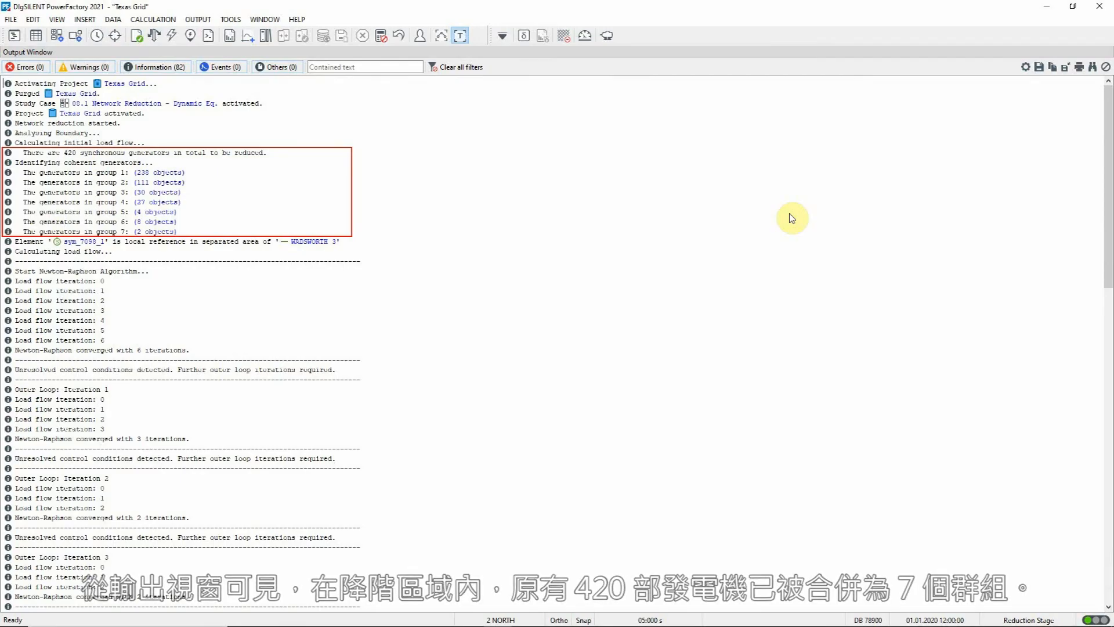
{"action": "left_click", "coordinate": [46, 36]}
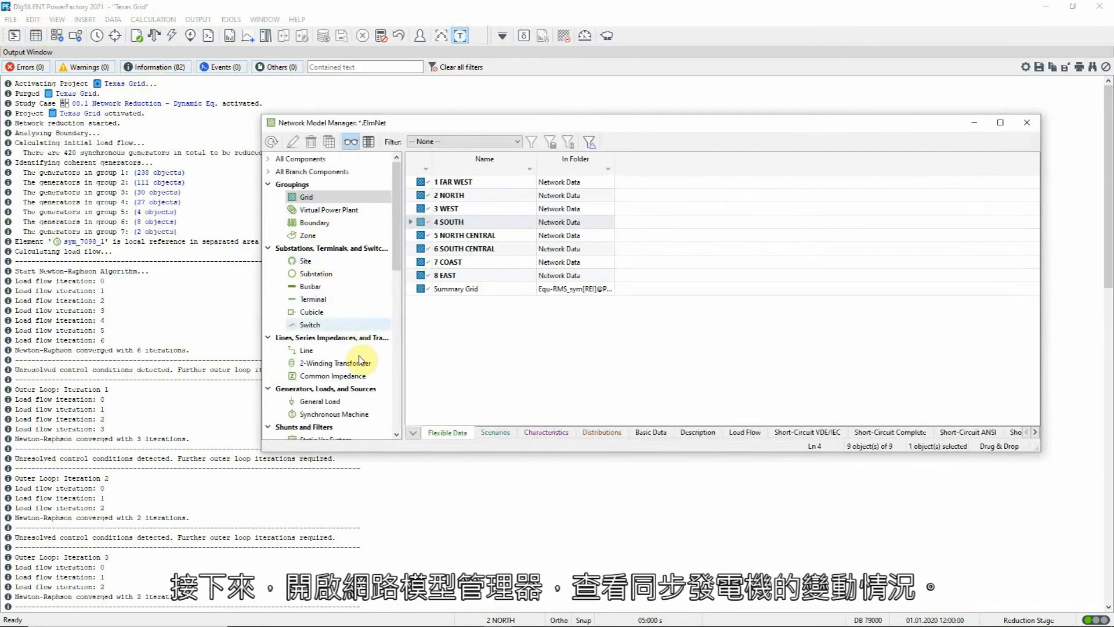
{"action": "left_click", "coordinate": [361, 415]}
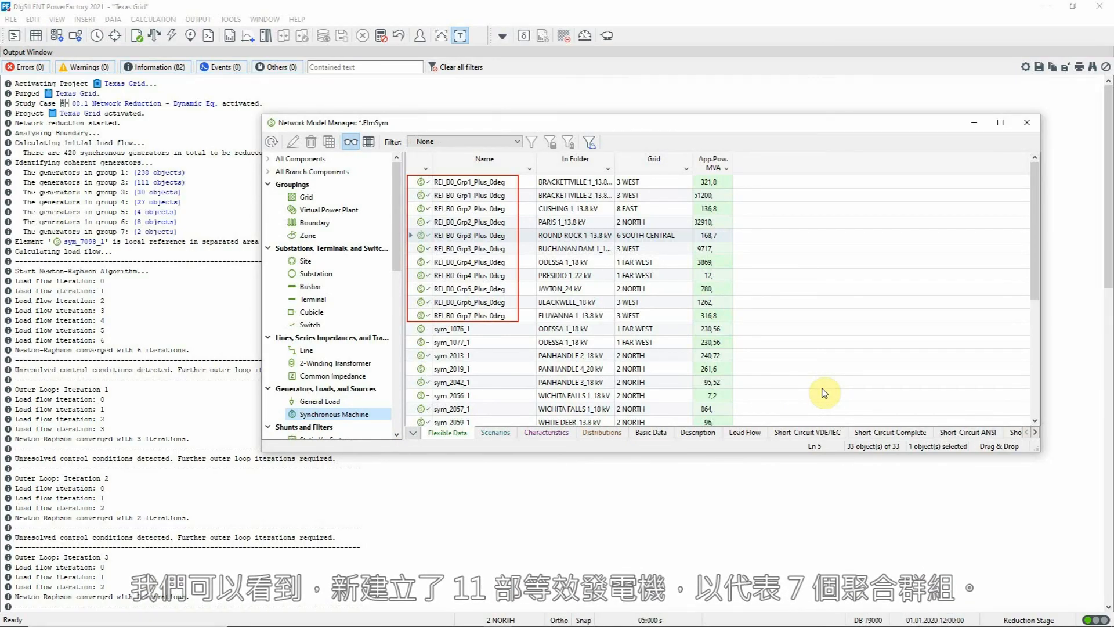
{"action": "left_click", "coordinate": [1025, 124]}
{"action": "left_click", "coordinate": [461, 36]}
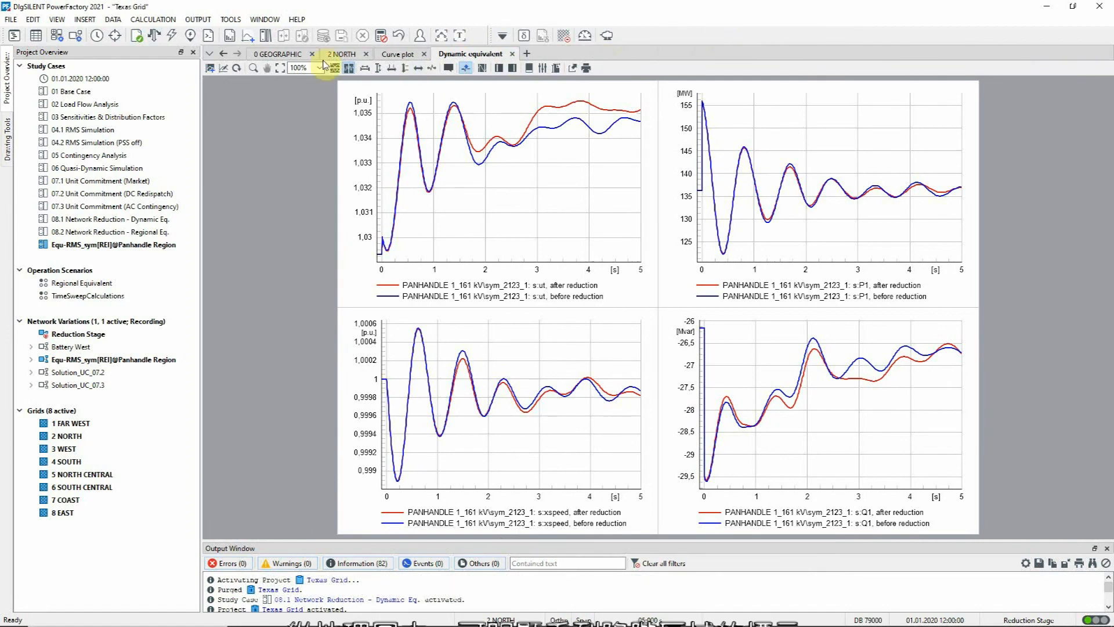
View the reduced network in the 0 GEOGRAPHIC diagram, reactivate study case 08.1 Network Reduction - Dynamic Eq. and show the geographic diagram again.
{"action": "left_click", "coordinate": [284, 55]}
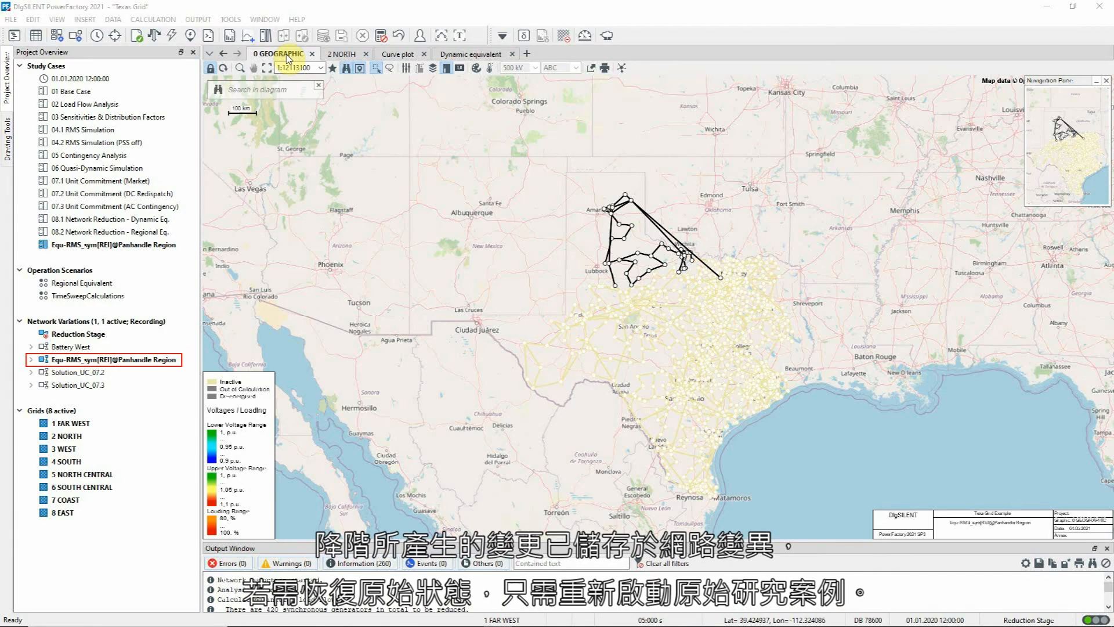
{"action": "right_click", "coordinate": [139, 221]}
{"action": "left_click", "coordinate": [164, 252]}
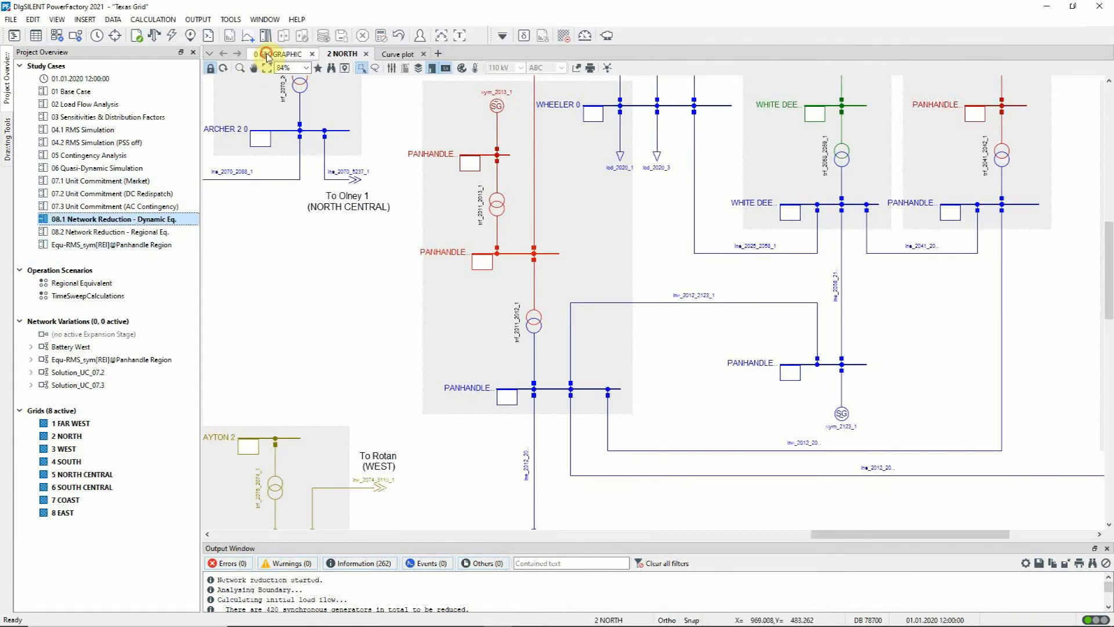
{"action": "left_click", "coordinate": [267, 55]}
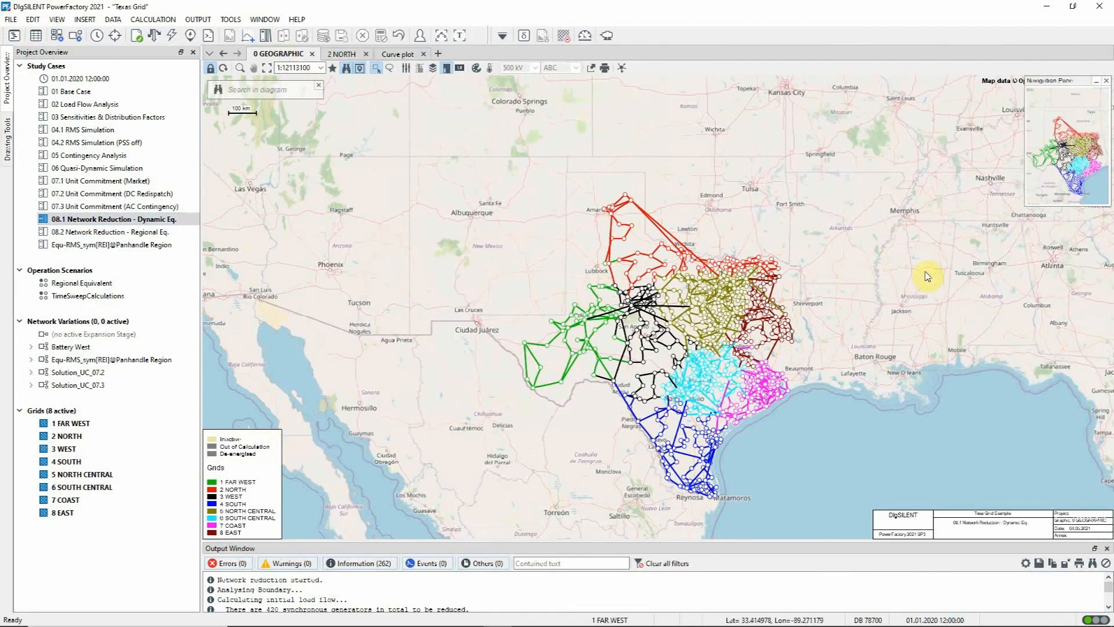